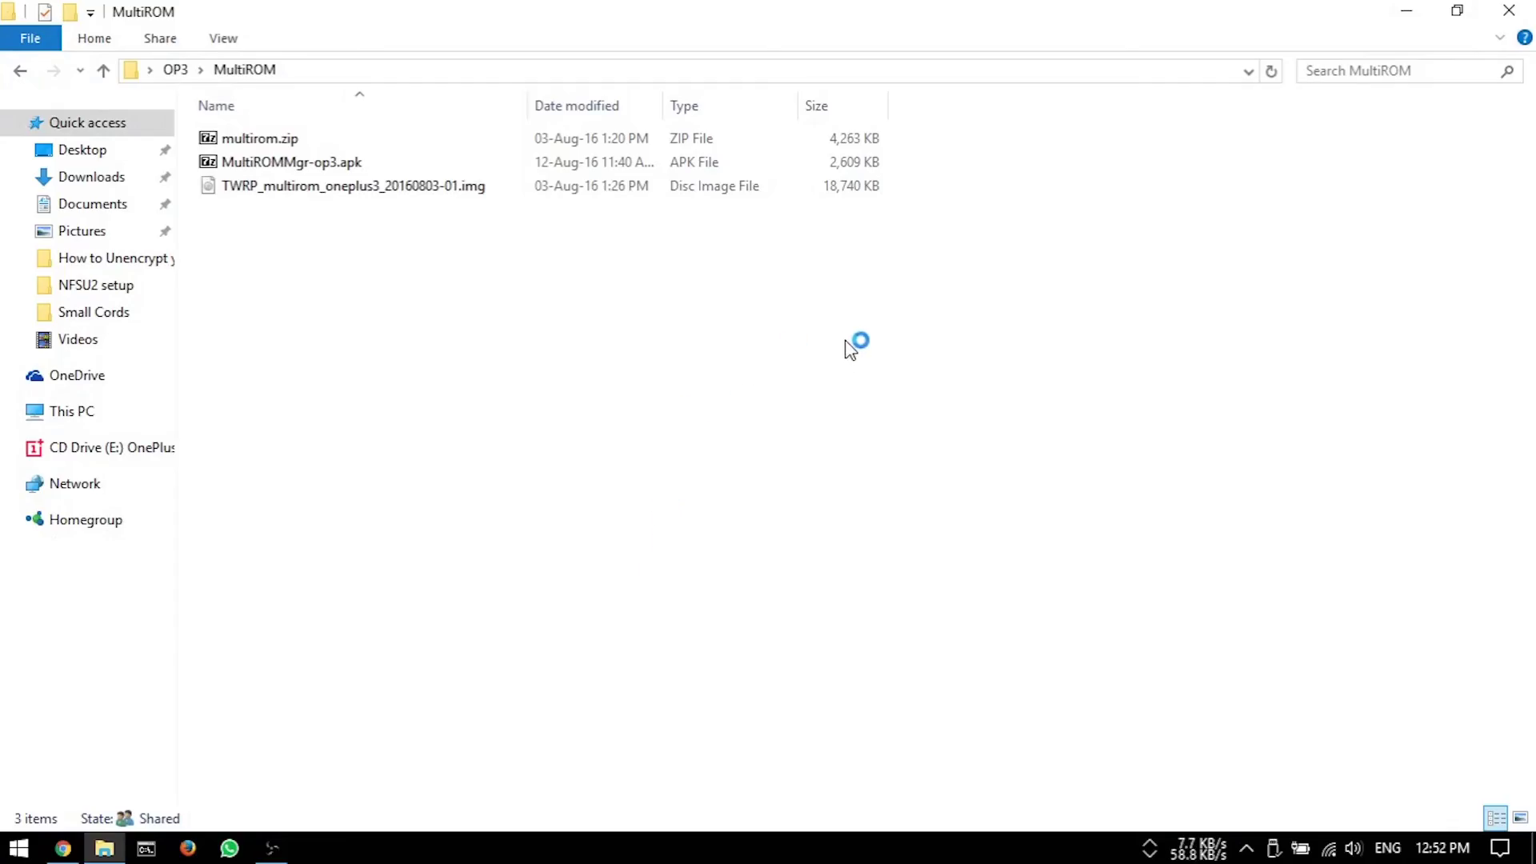
# Launch a Command Prompt in the MultiROM folder from its right-click menu.
pyautogui.rightClick(815, 324)
pyautogui.click(933, 531)
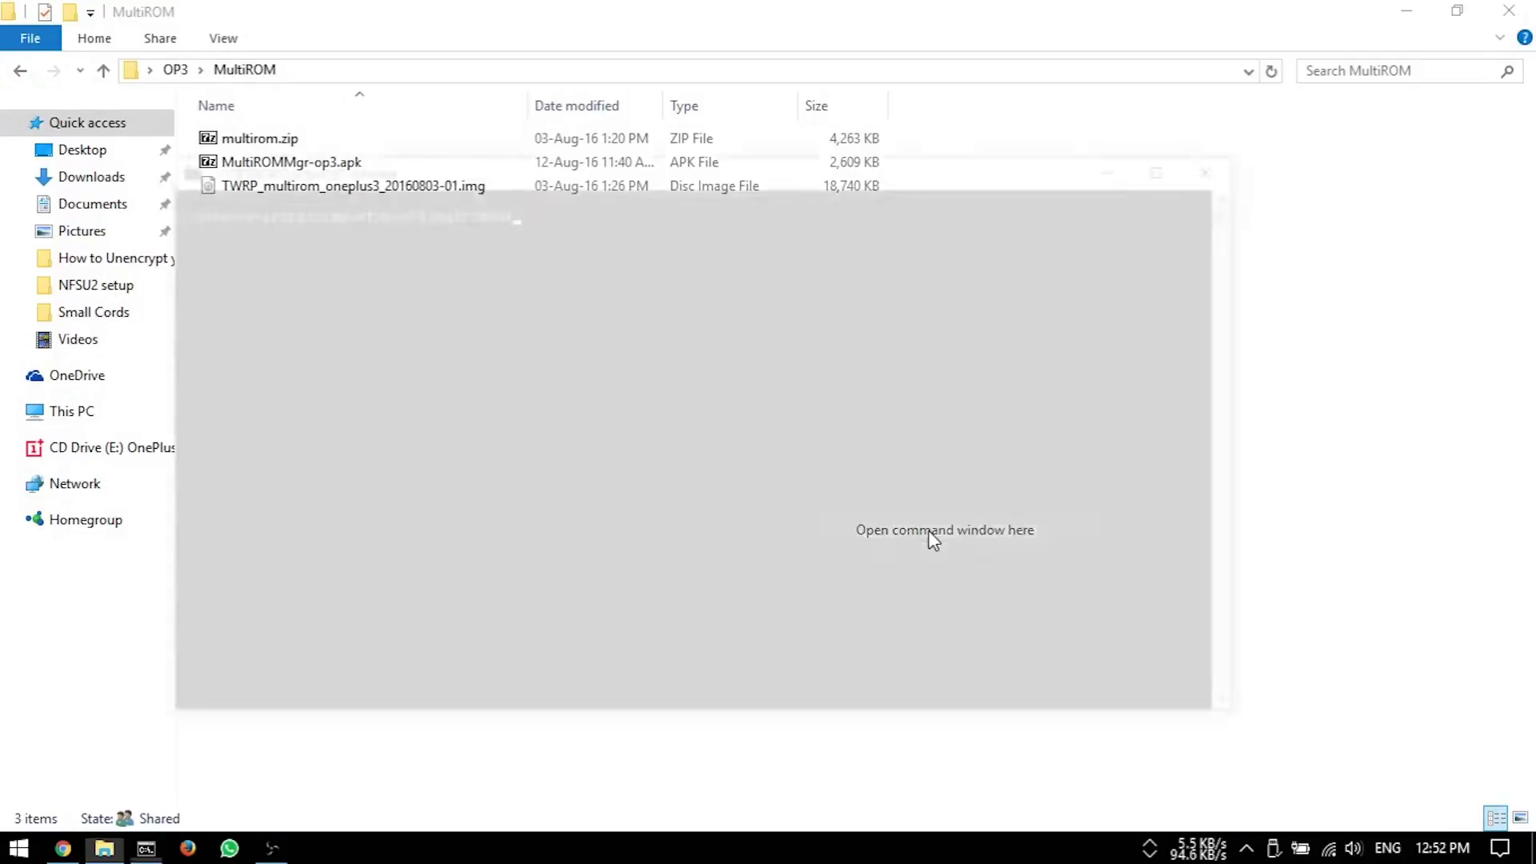
# Move the Command Prompt window lower on the screen.
pyautogui.moveTo(658, 170); pyautogui.dragTo(786, 264)
pyautogui.write('ad')
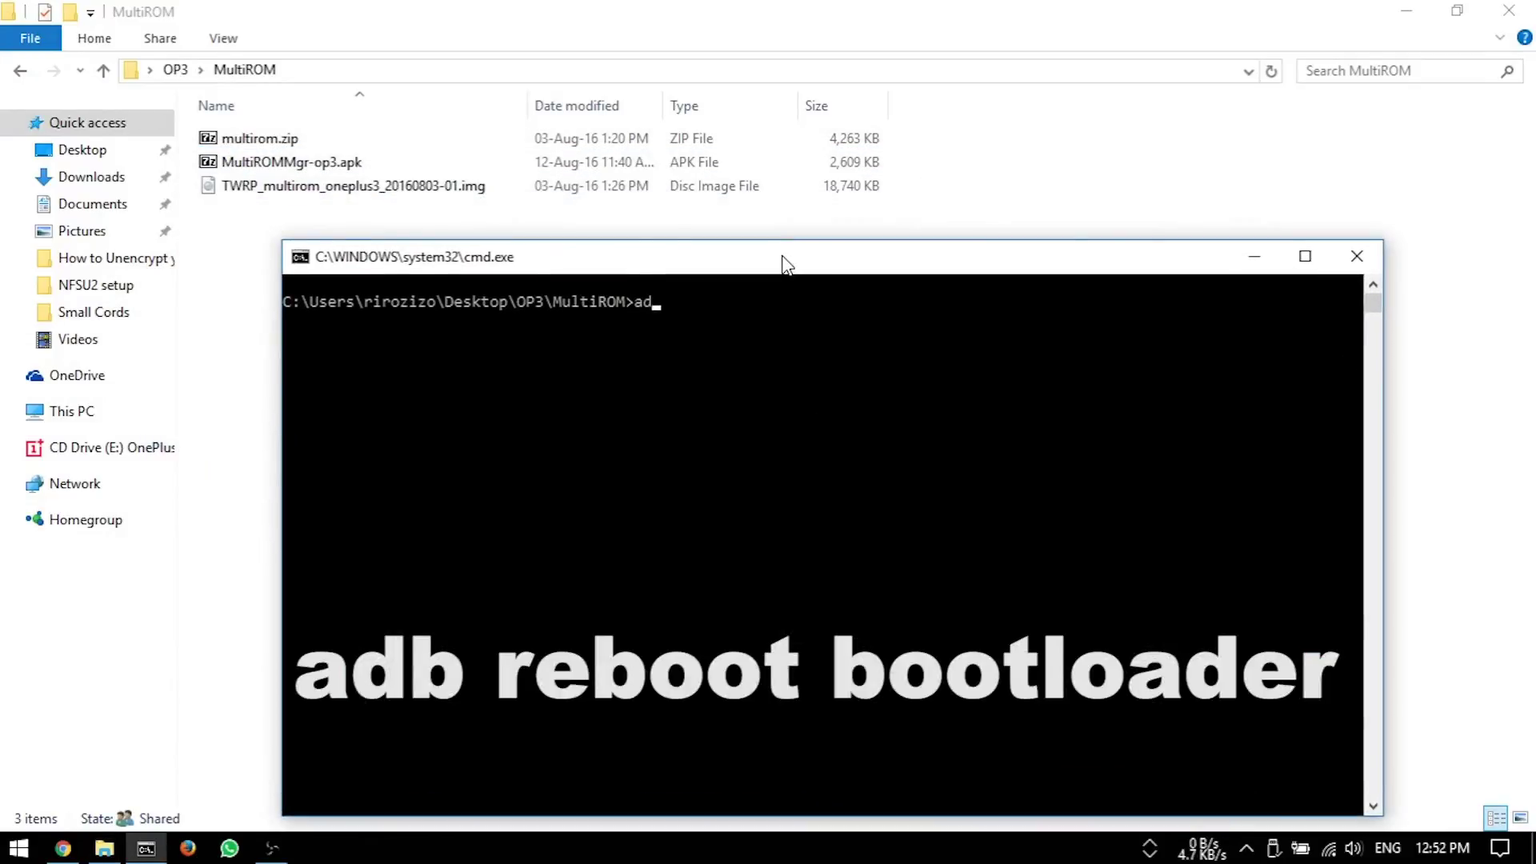